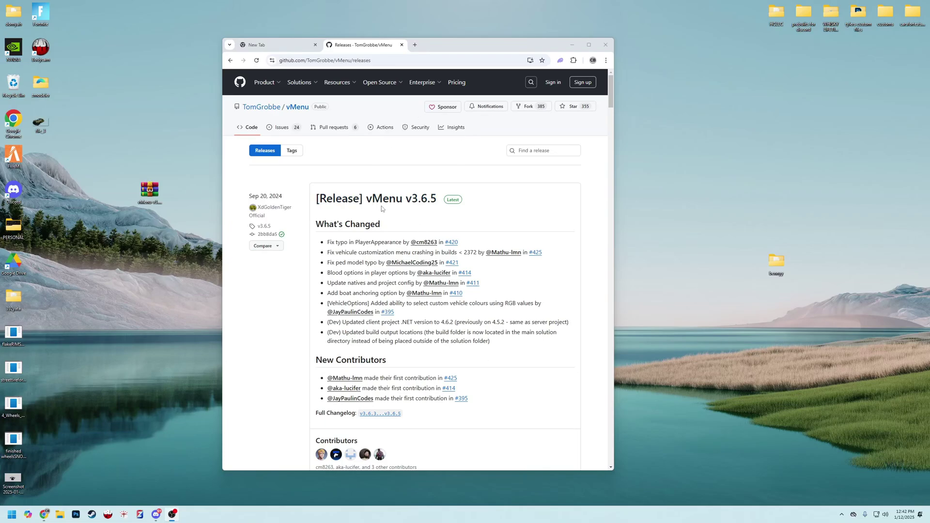
# Step: Scroll to the vMenu v3.6.5 release assets and double-click vMenu-v3.6.5.zip
pyautogui.scroll(-3, 567, 215)
pyautogui.scroll(3, 436, 198)
pyautogui.scroll(-5, 351, 215)
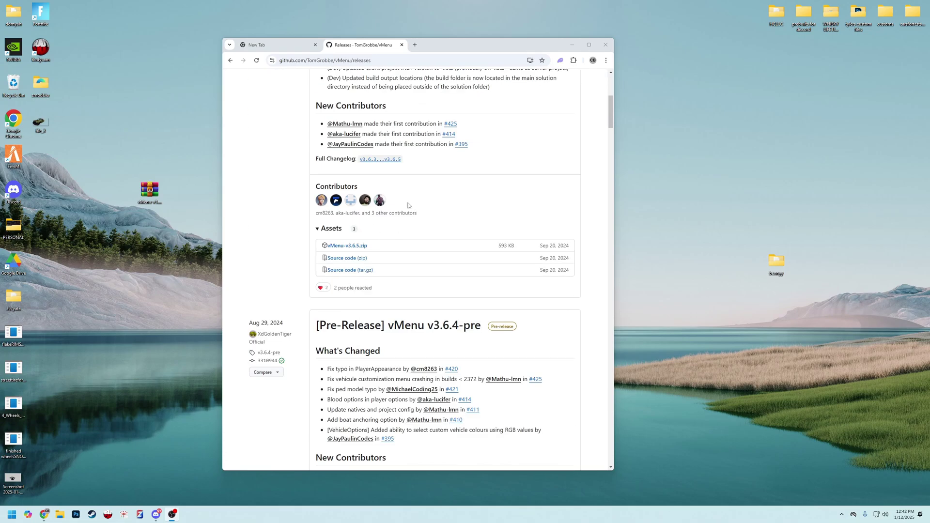
pyautogui.doubleClick(358, 247)
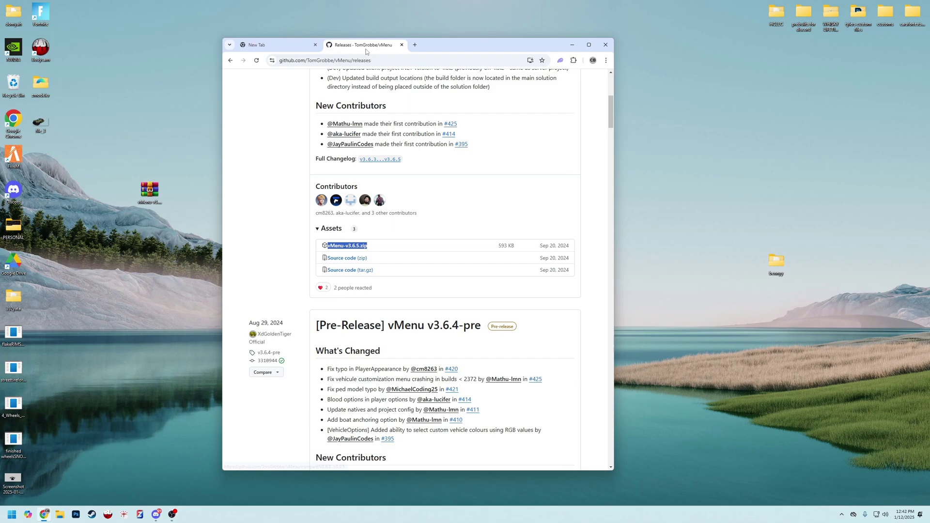
pyautogui.scroll(5, 349, 92)
# Step: Minimize Chrome and browse Documents > txData > CFXDefaultFiveM_69F80B.base > resources > vMenu in File Explorer
pyautogui.click(606, 45)
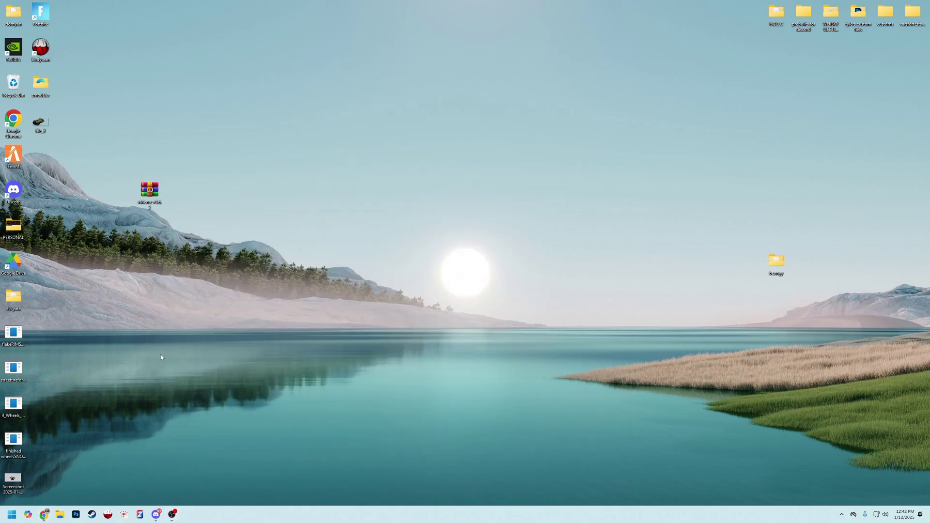
pyautogui.click(59, 514)
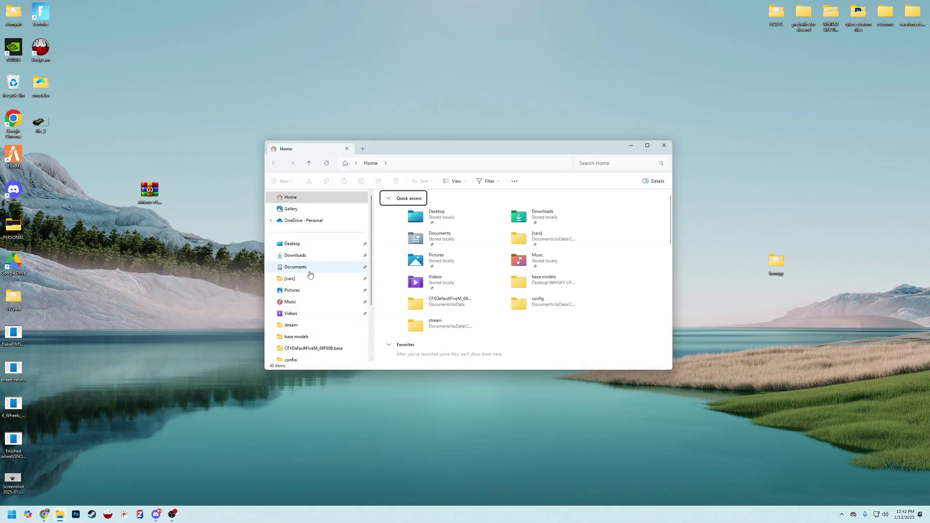
pyautogui.click(310, 268)
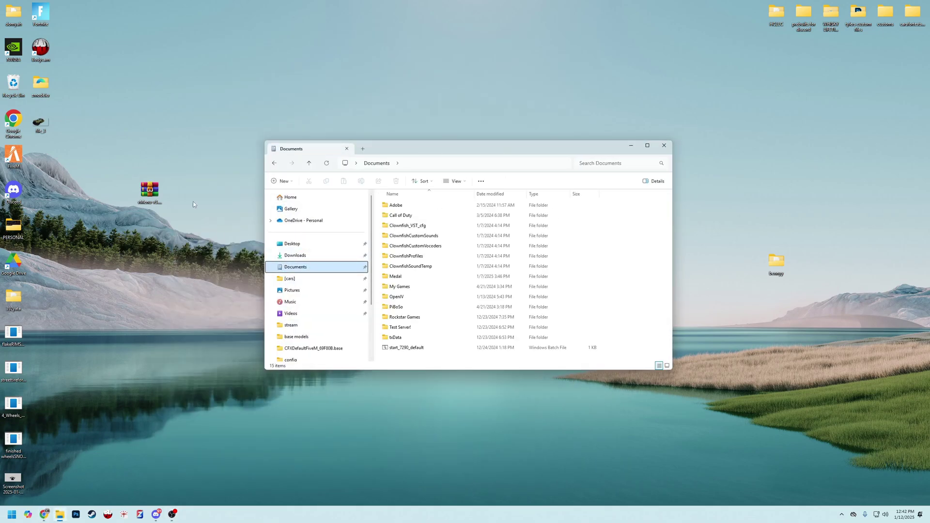
pyautogui.doubleClick(412, 337)
pyautogui.doubleClick(409, 206)
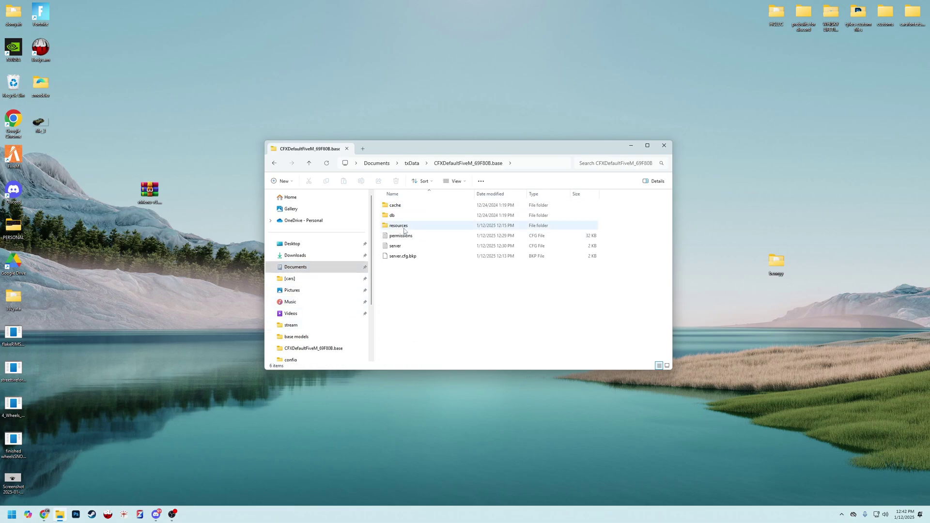
pyautogui.doubleClick(404, 227)
pyautogui.click(391, 319)
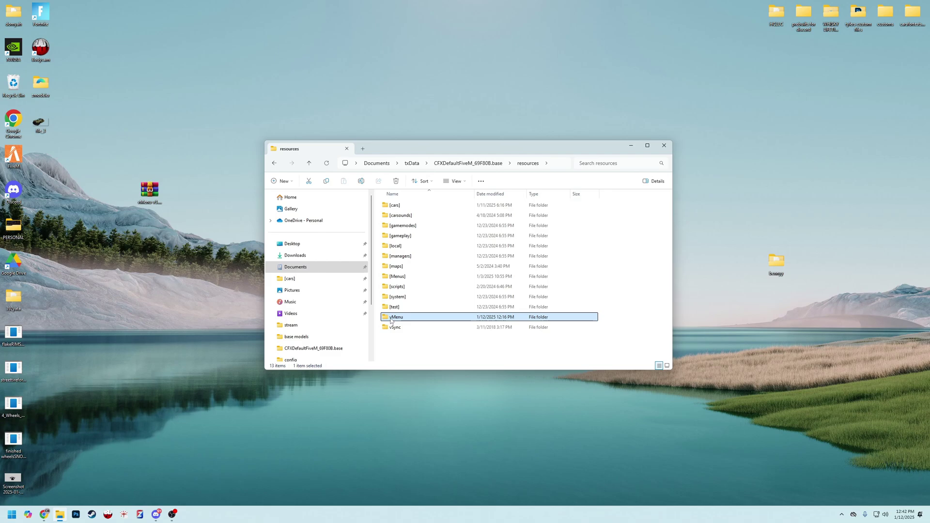
pyautogui.moveTo(396, 321)
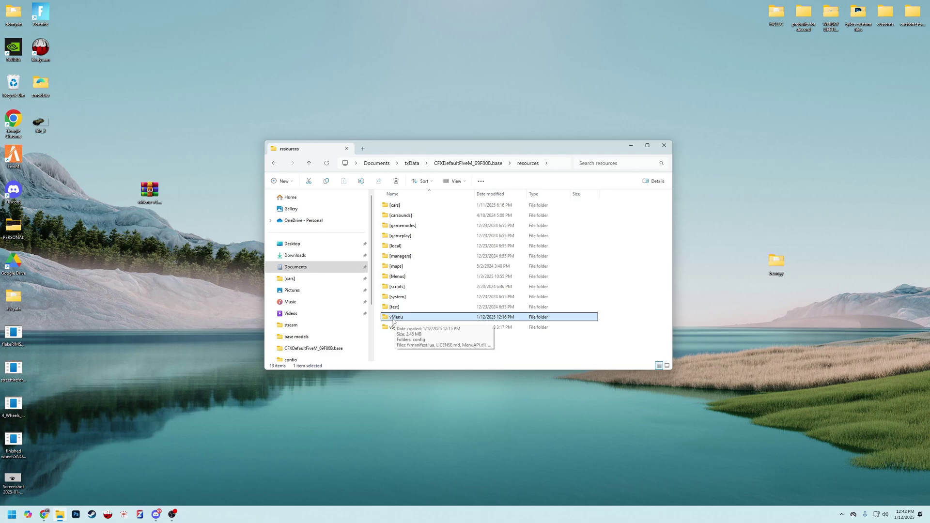
pyautogui.doubleClick(415, 317)
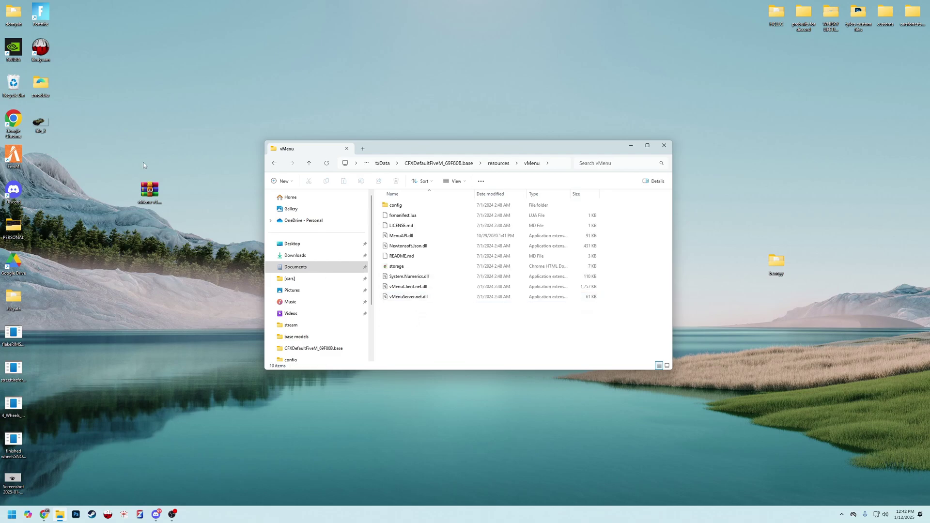
# Step: Inspect the desktop vMenu zip in WinRAR, close it, and return Explorer to the base folder
pyautogui.click(157, 192)
pyautogui.doubleClick(155, 193)
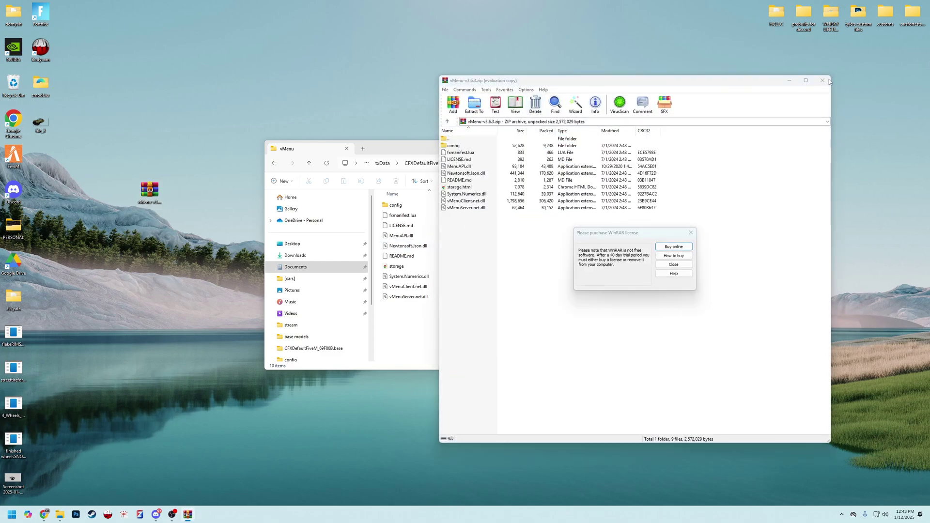
pyautogui.press('Escape')
pyautogui.press('Escape')
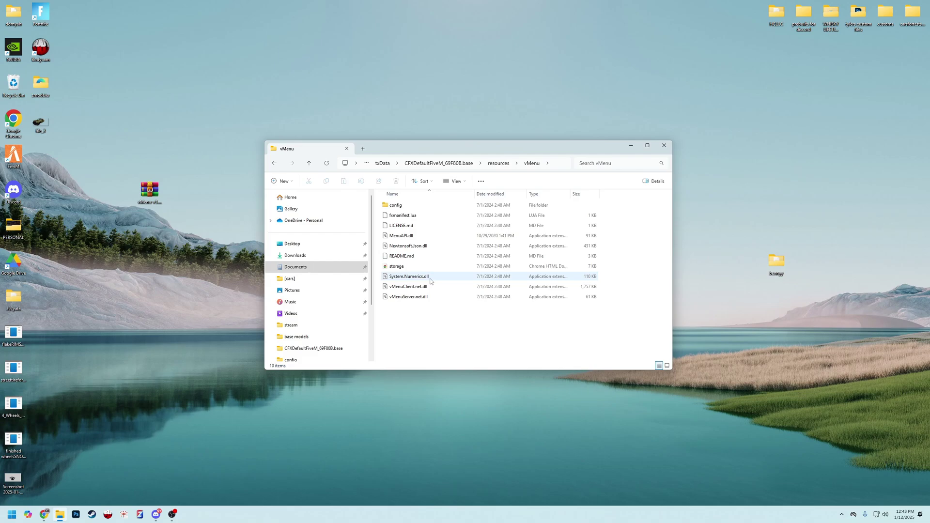
pyautogui.press('F5')
pyautogui.hotkey('alt', 'Left')
pyautogui.hotkey('alt', 'Left')
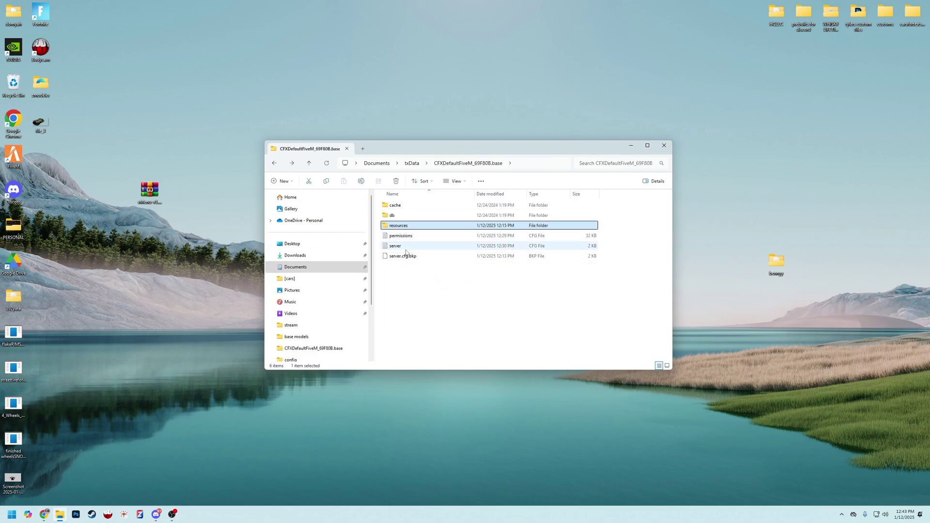
pyautogui.doubleClick(406, 246)
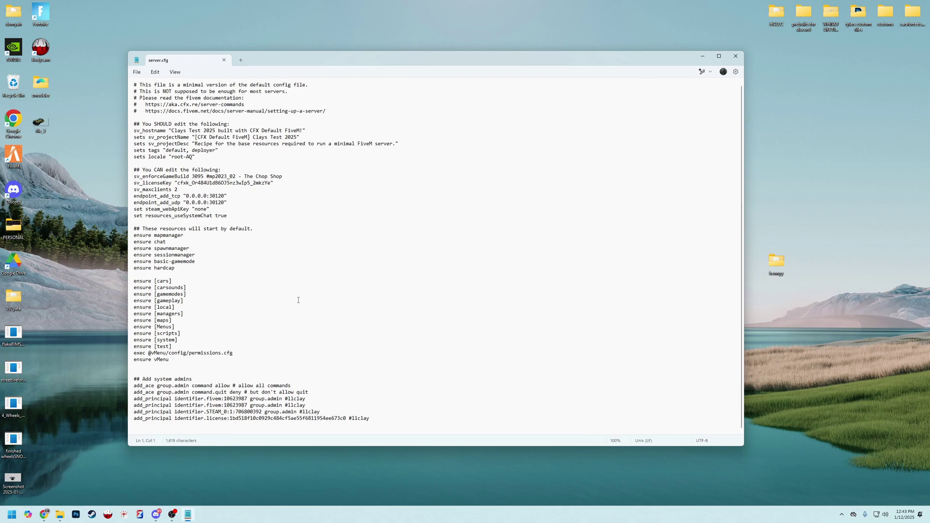
pyautogui.moveTo(134, 355); pyautogui.dragTo(233, 354)
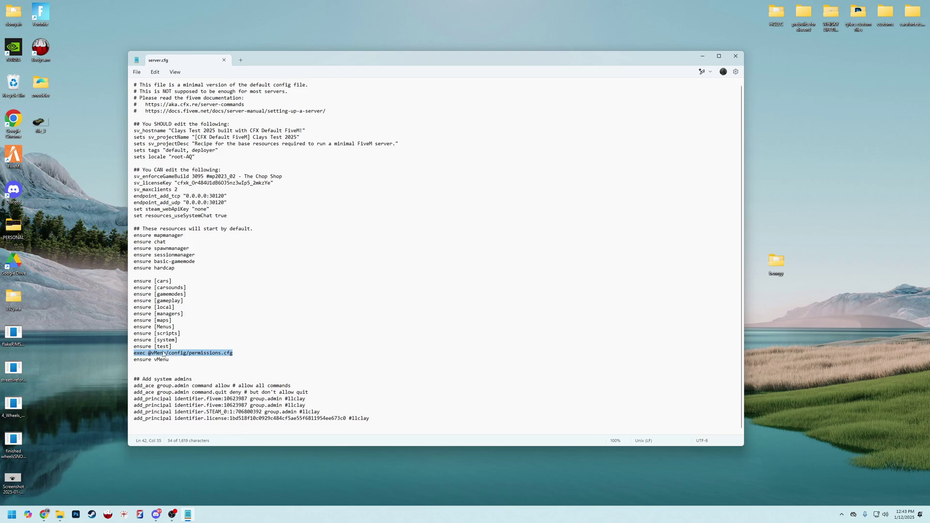
pyautogui.moveTo(169, 360); pyautogui.dragTo(133, 360)
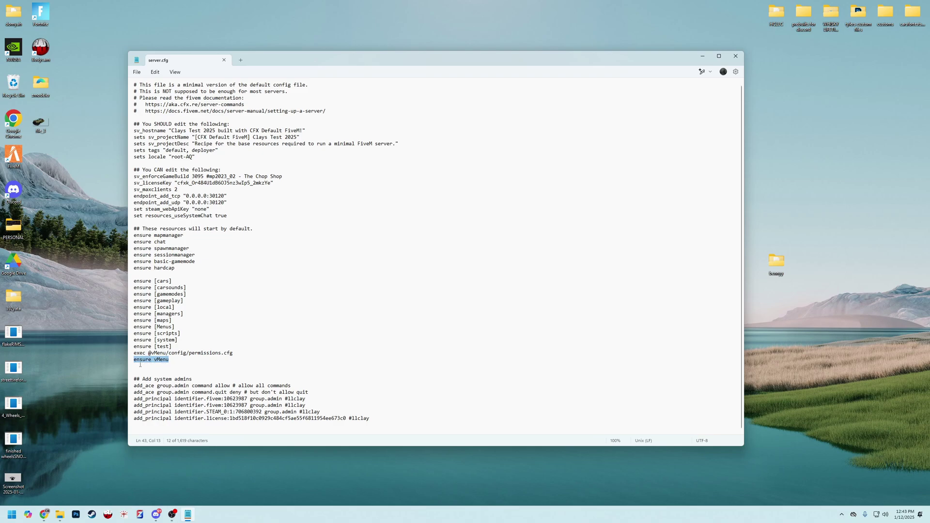
pyautogui.moveTo(194, 359); pyautogui.dragTo(133, 354)
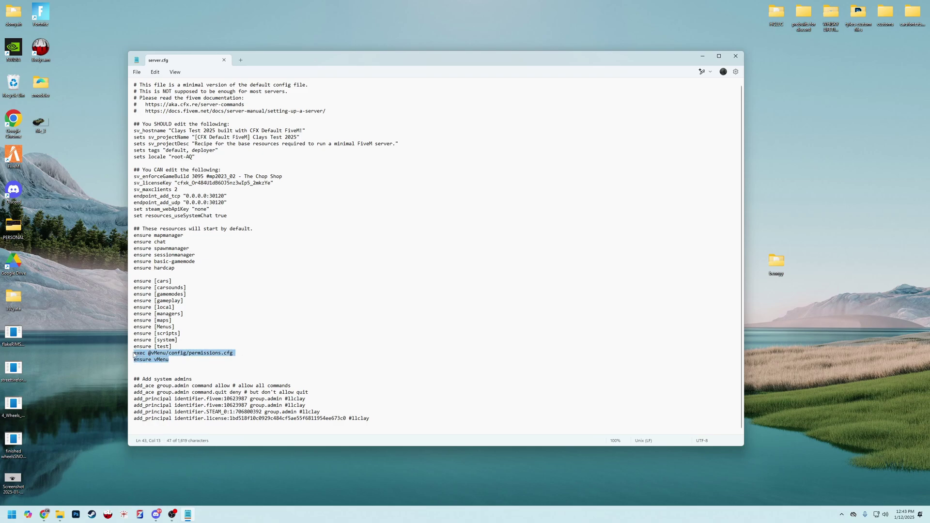
pyautogui.click(224, 365)
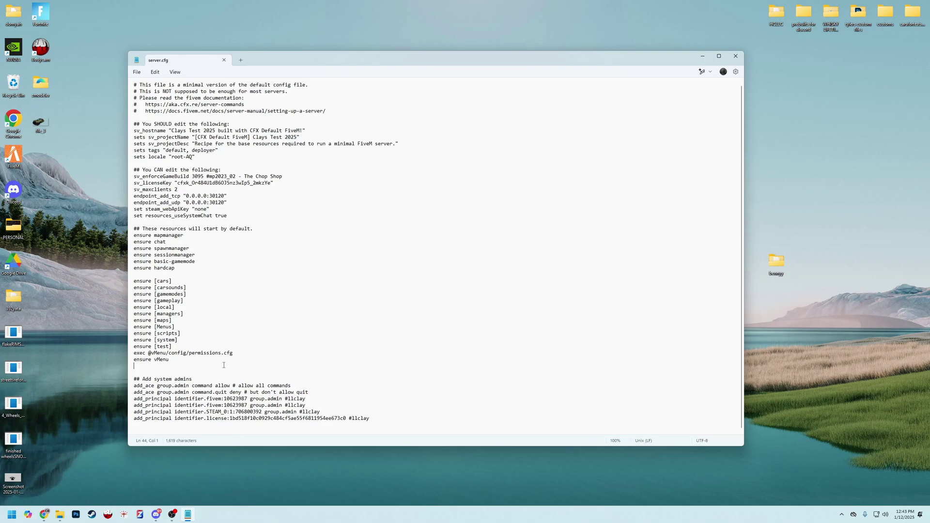
pyautogui.press('super')
# Step: Run the start_7290_default launcher from Documents to bring up the FXServer console
pyautogui.click(60, 513)
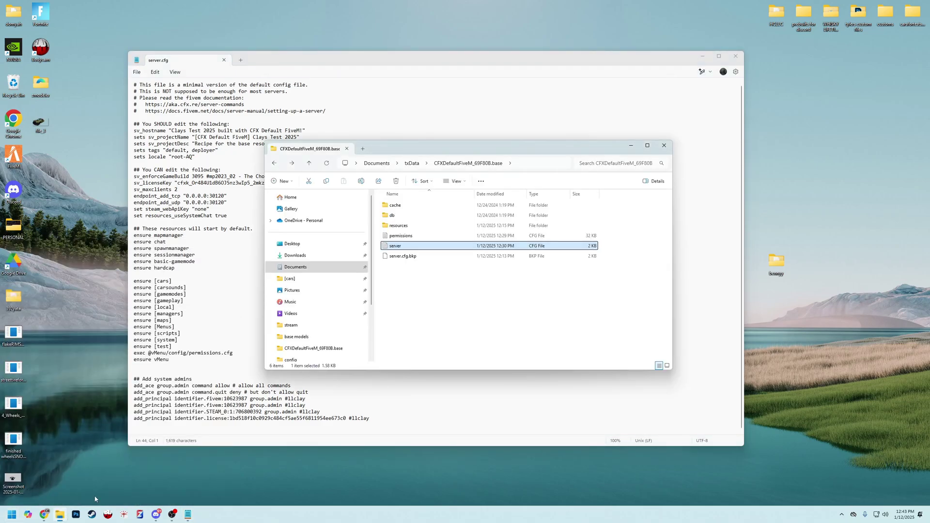
pyautogui.click(294, 267)
pyautogui.click(405, 347)
pyautogui.doubleClick(405, 348)
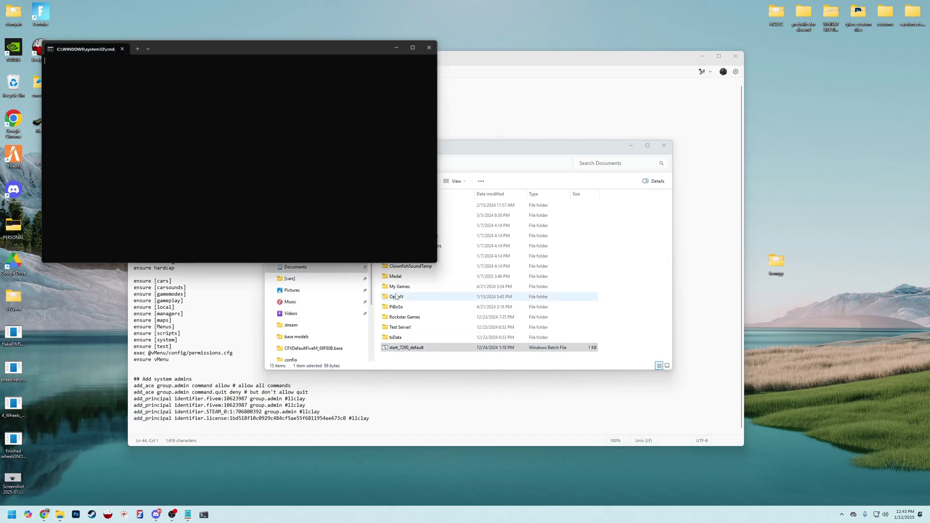
pyautogui.moveTo(224, 48); pyautogui.dragTo(411, 57)
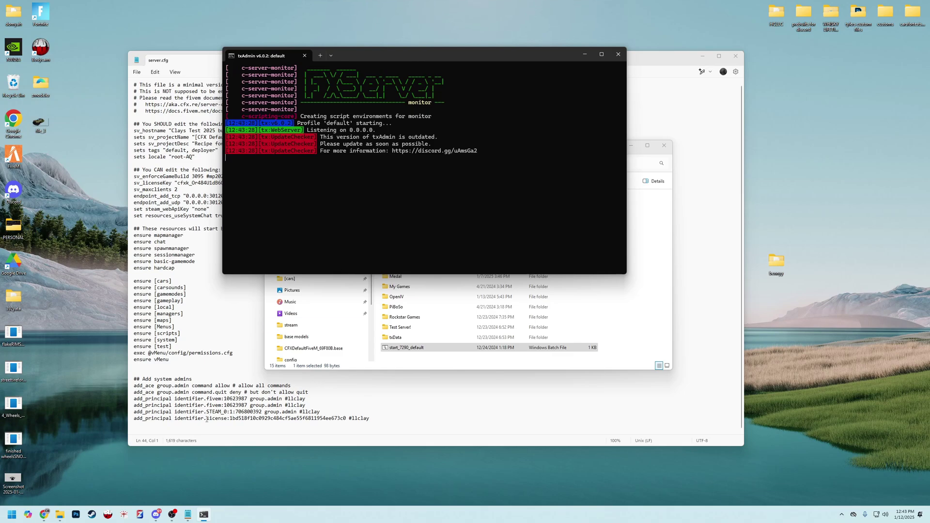
pyautogui.moveTo(206, 419); pyautogui.dragTo(325, 419)
pyautogui.click(517, 288)
pyautogui.click(701, 57)
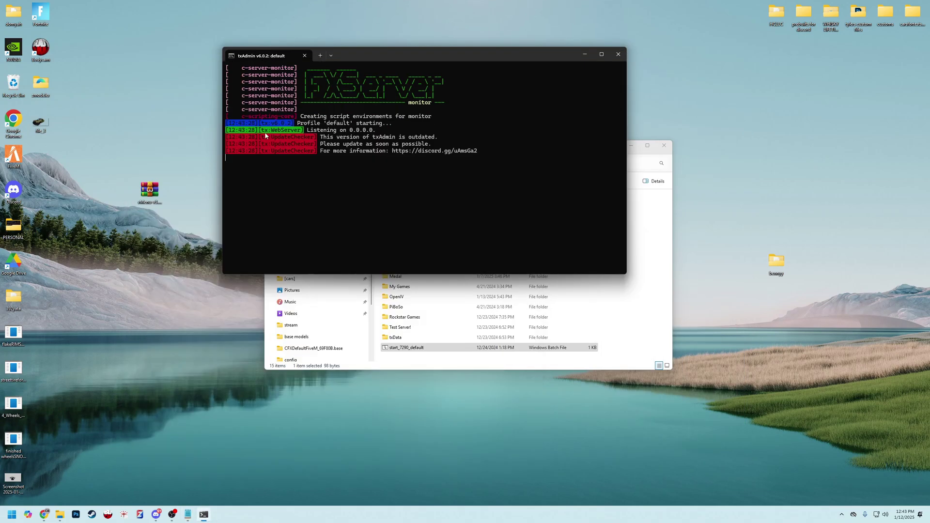
# Step: Launch FiveM from Windows search and connect to the Clays Test 2025 server
pyautogui.press('super')
pyautogui.write('fivem')
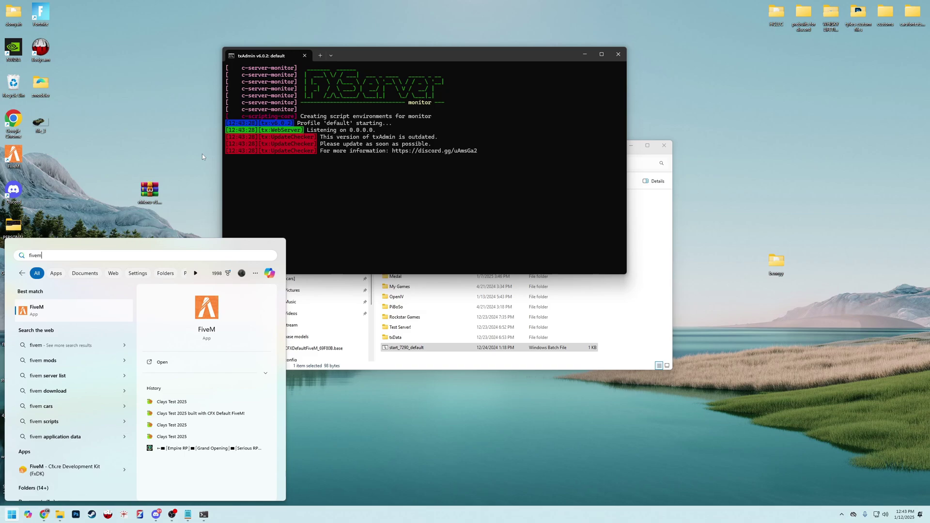
pyautogui.press('Return')
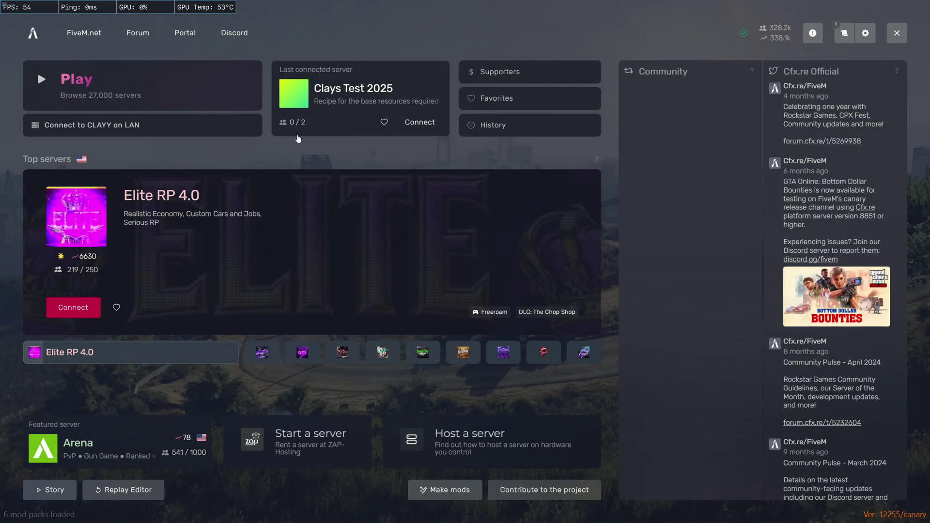
pyautogui.click(425, 125)
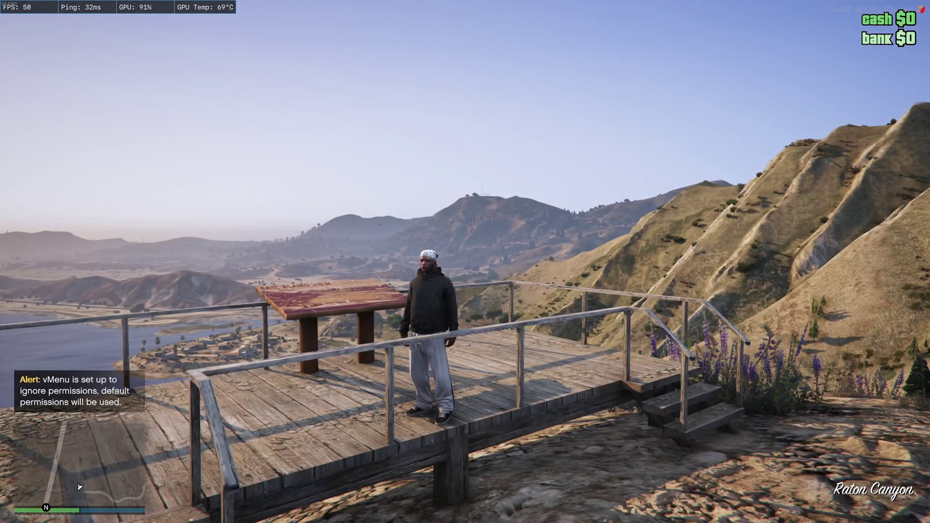
# Step: Open txAdmin with /tx, show your player's IDs, and copy the license identifier
pyautogui.write('t/tx')
pyautogui.press('Return')
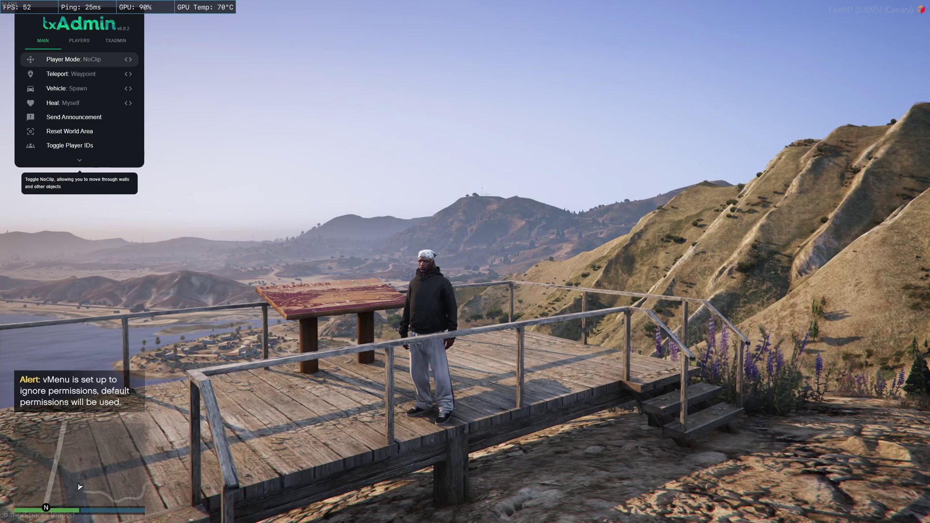
pyautogui.press('e')
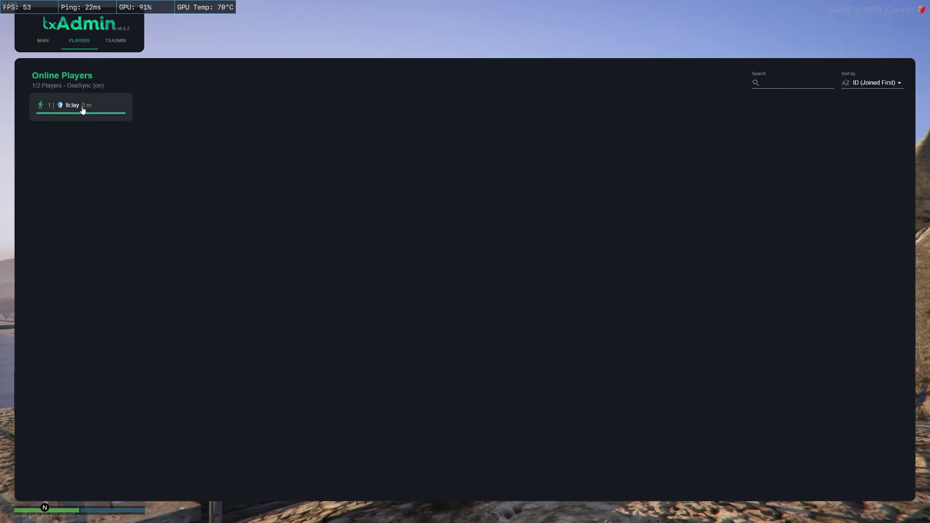
pyautogui.click(83, 110)
pyautogui.click(338, 256)
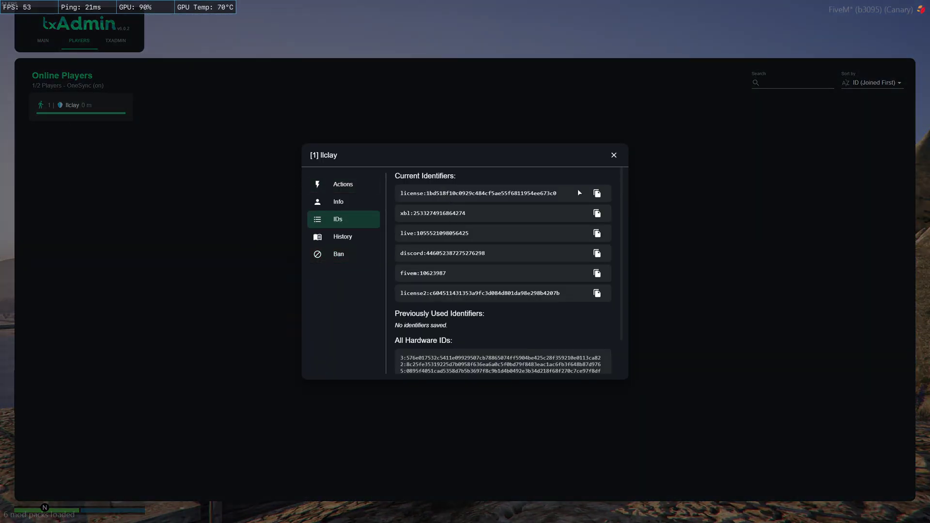
pyautogui.click(597, 194)
pyautogui.moveTo(557, 193)
pyautogui.mouseDown()
pyautogui.moveTo(380, 200)
pyautogui.moveTo(519, 191)
pyautogui.mouseUp()
pyautogui.click(434, 196)
pyautogui.press('Escape')
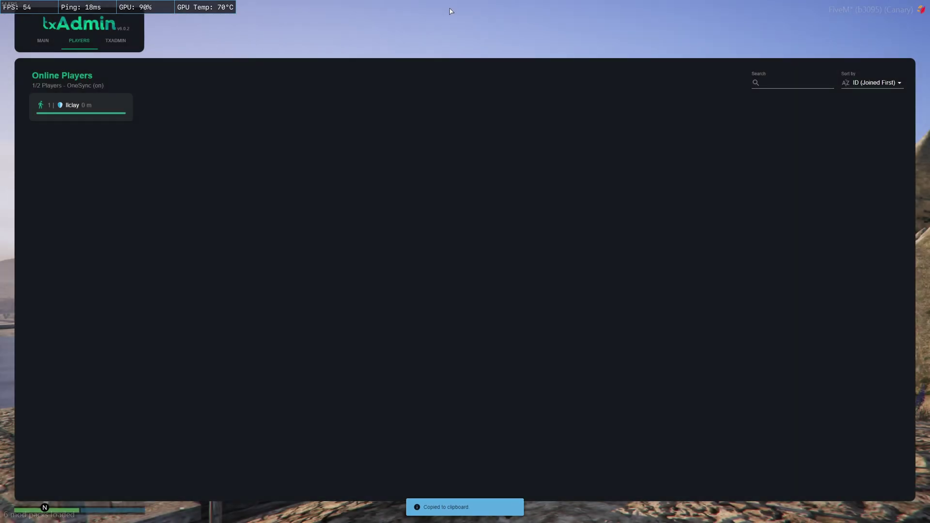
pyautogui.press('F8')
# Step: Switch to the desktop and open txData > CFXDefaultFiveM_69F80B.base > server.cfg in Notepad
pyautogui.hotkey('alt', 'Tab')
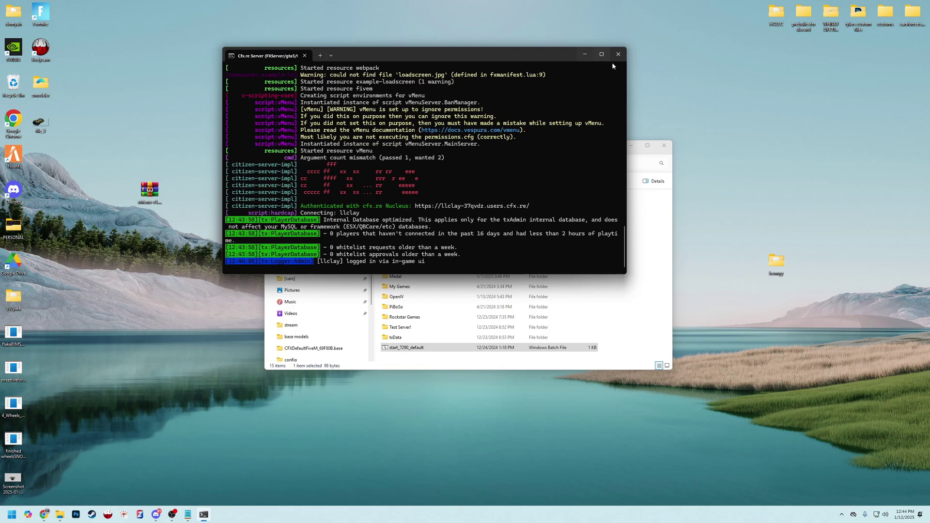
pyautogui.click(614, 102)
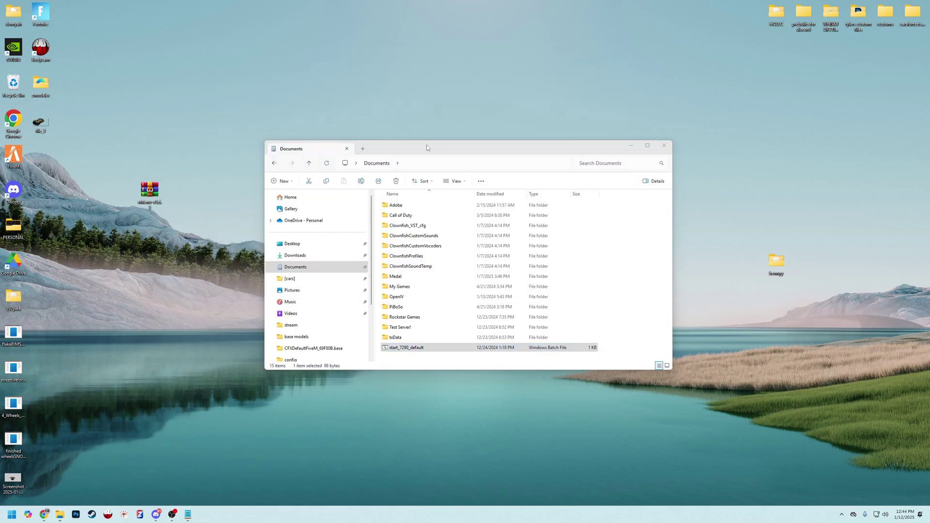
pyautogui.doubleClick(400, 327)
pyautogui.hotkey('alt', 'Left')
pyautogui.doubleClick(403, 336)
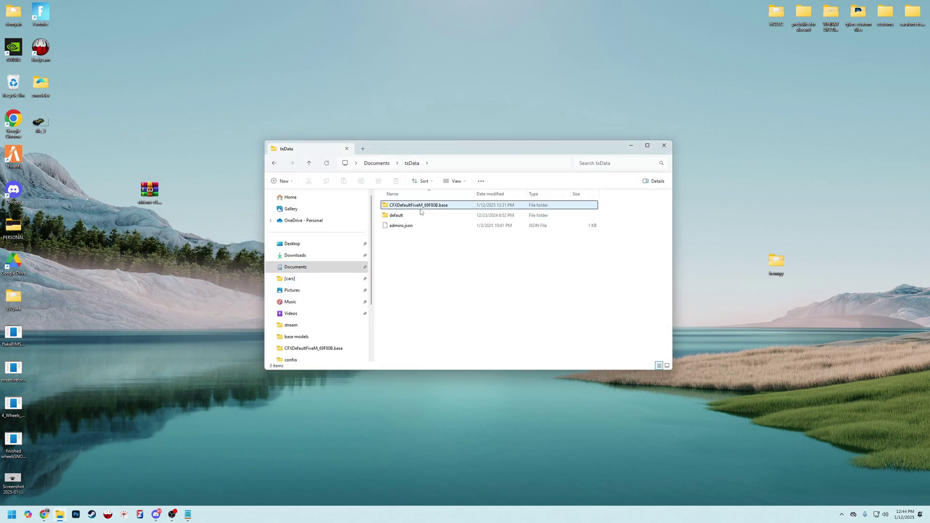
pyautogui.doubleClick(402, 205)
pyautogui.doubleClick(401, 246)
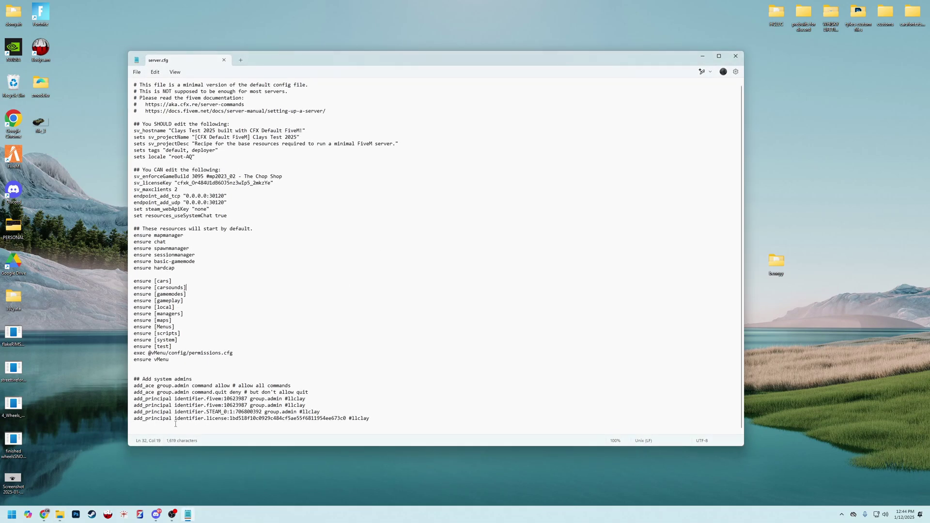
# Step: Check the STEAM and license add_principal lines for group.admin, then close server.cfg
pyautogui.moveTo(134, 413); pyautogui.dragTo(202, 415)
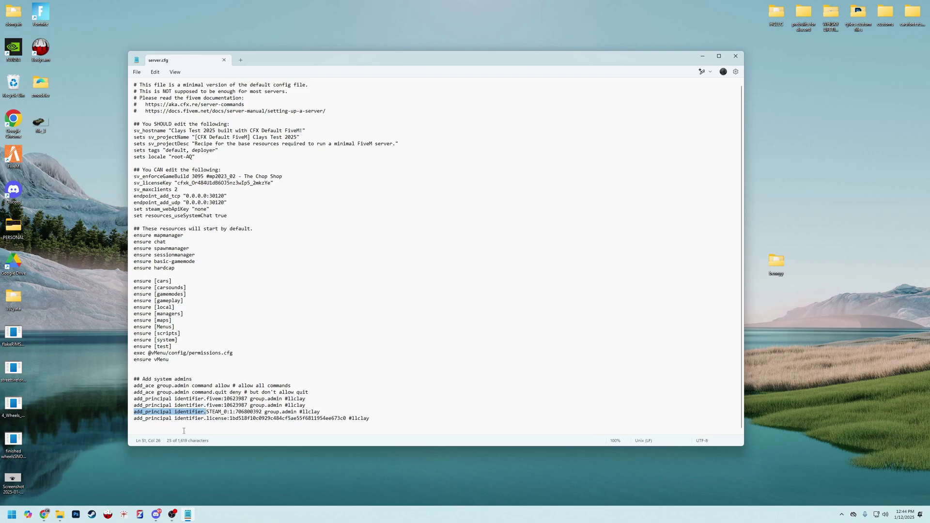
pyautogui.click(153, 425)
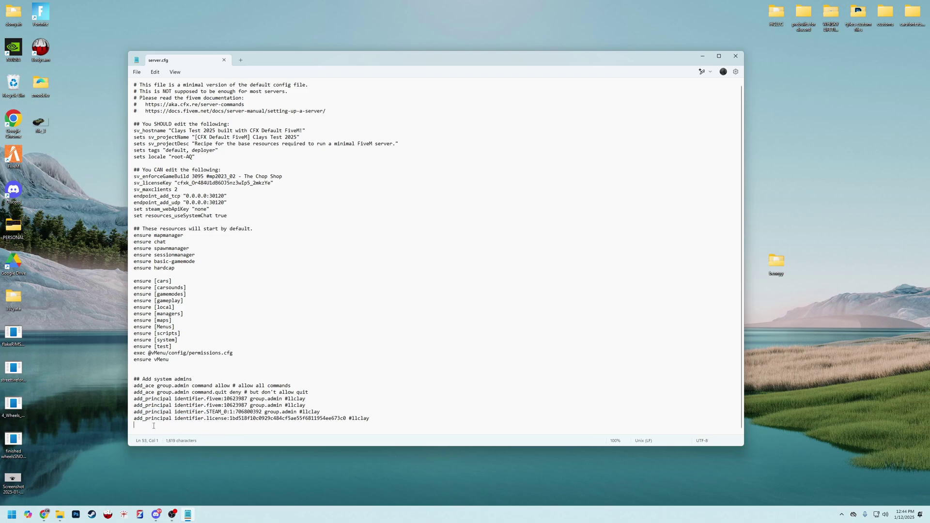
pyautogui.tripleClick(208, 412)
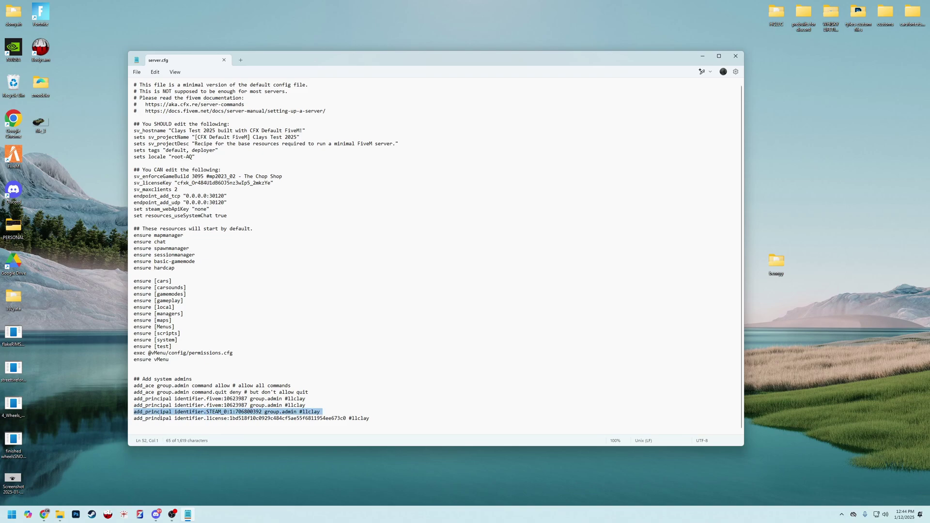
pyautogui.moveTo(135, 419); pyautogui.dragTo(346, 421)
pyautogui.click(348, 420)
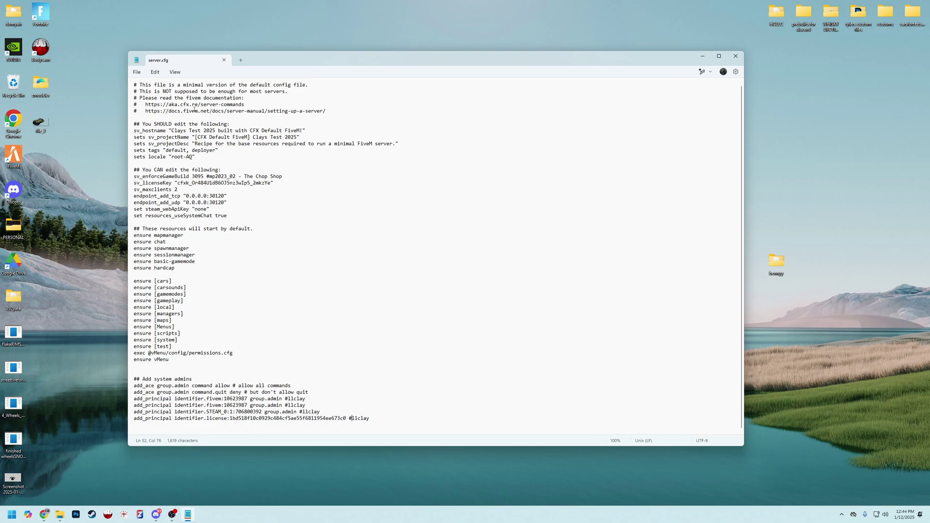
pyautogui.click(223, 60)
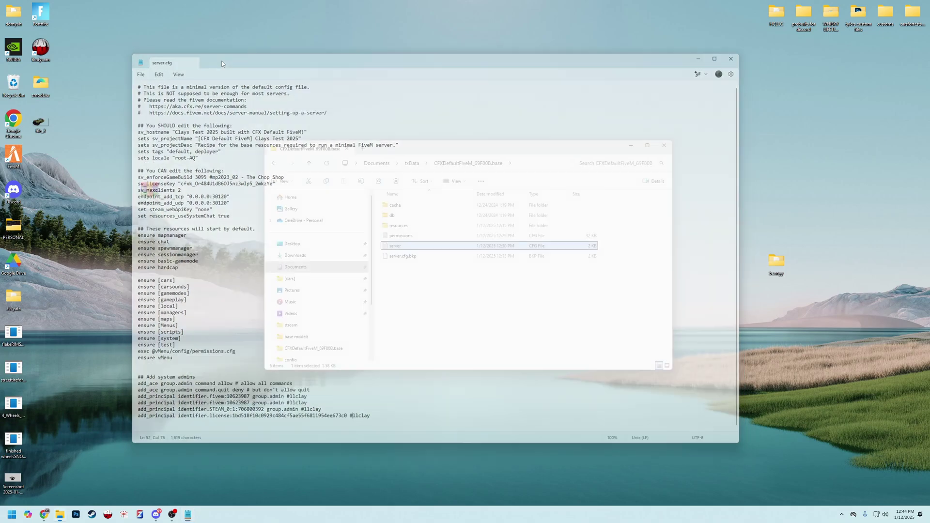
# Step: Navigate into resources > vMenu > config
pyautogui.doubleClick(405, 226)
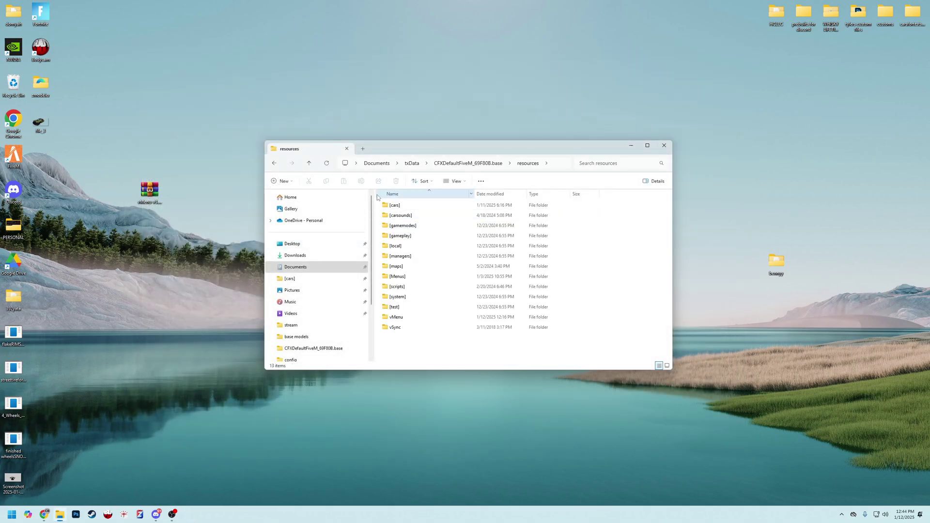
pyautogui.click(412, 318)
pyautogui.doubleClick(411, 319)
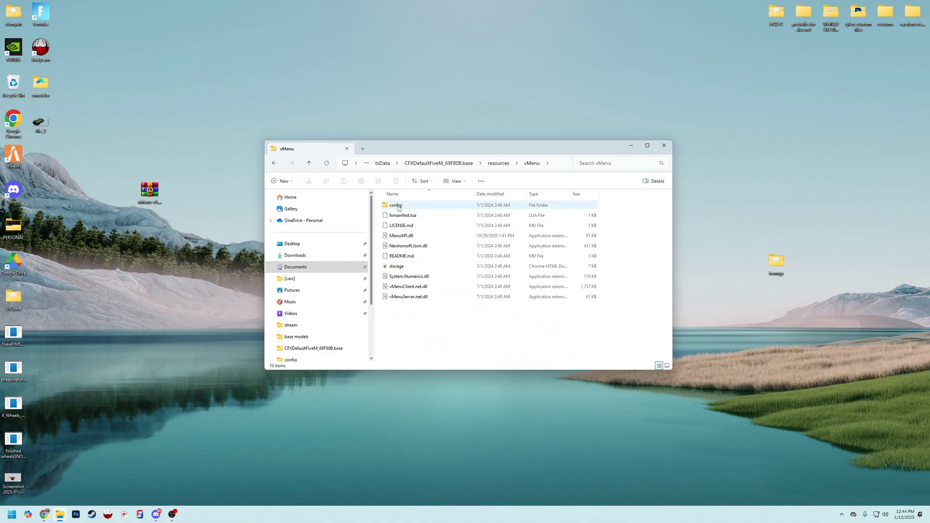
pyautogui.doubleClick(398, 206)
# Step: Open permissions.cfg, search for 'players / groups', and select the admin group license line
pyautogui.click(401, 227)
pyautogui.doubleClick(401, 227)
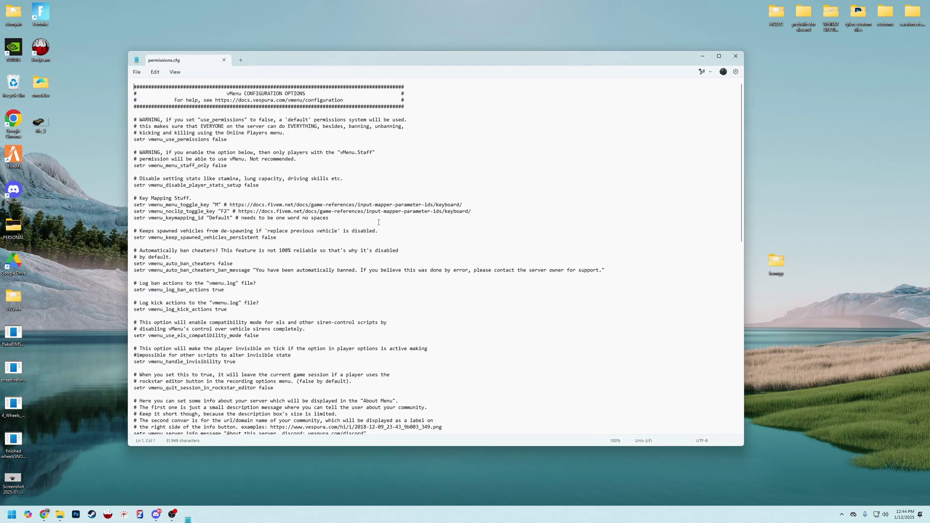
pyautogui.moveTo(274, 56); pyautogui.dragTo(300, 48)
pyautogui.hotkey('ctrl', 'f')
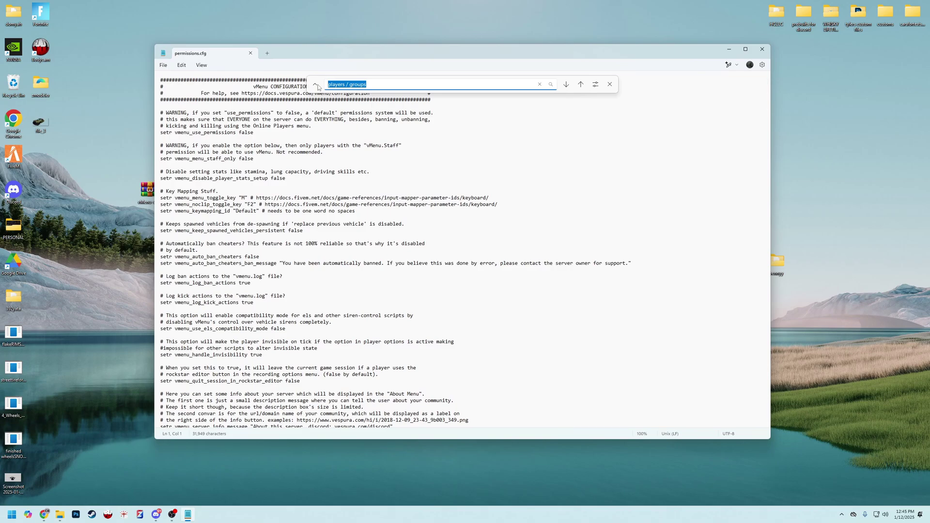
pyautogui.press('Return')
pyautogui.scroll(-5, 186, 279)
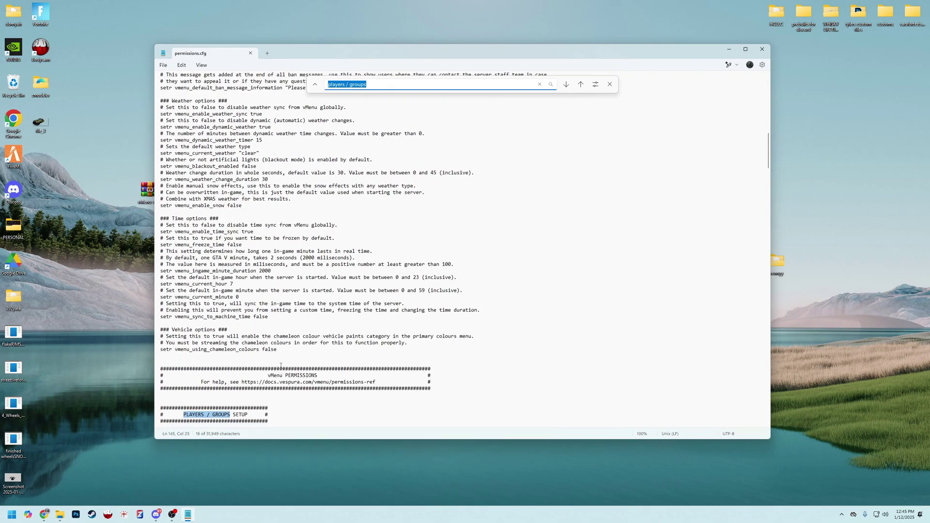
pyautogui.scroll(-1, 188, 261)
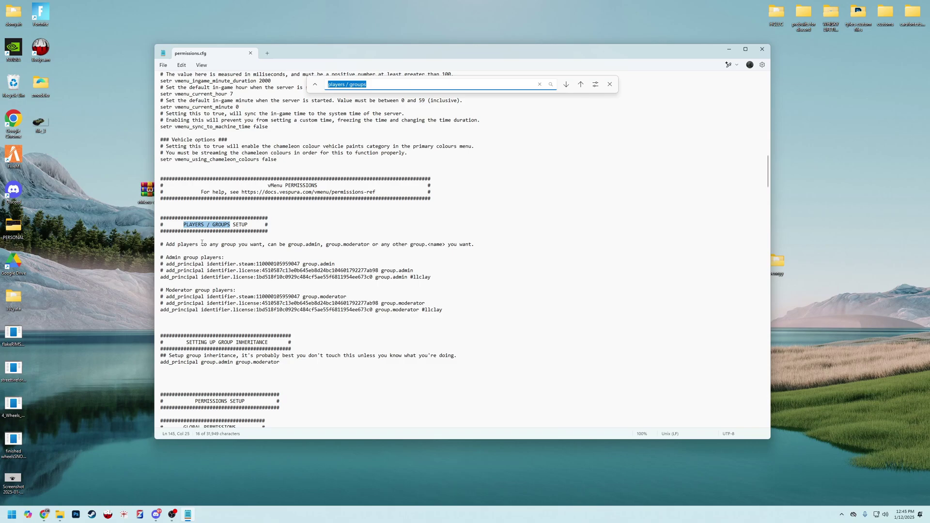
pyautogui.tripleClick(163, 277)
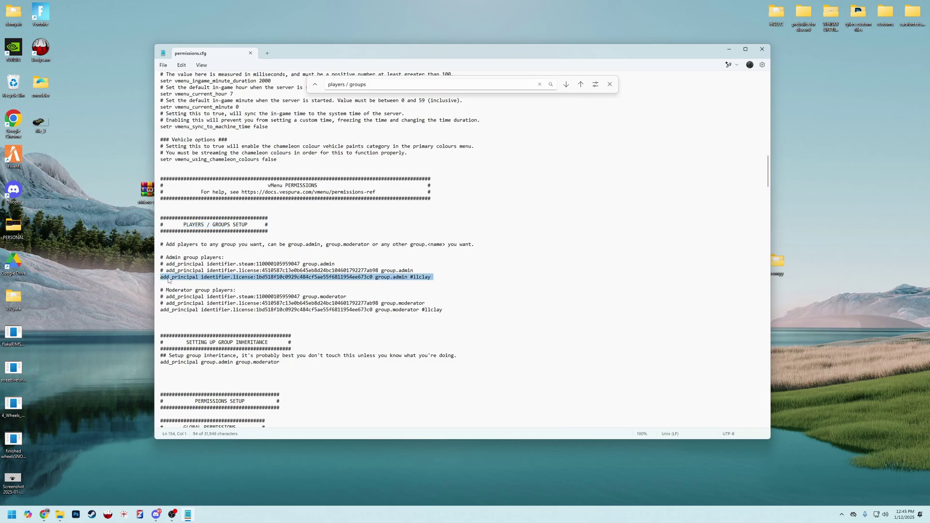
pyautogui.moveTo(198, 277); pyautogui.dragTo(431, 278)
# Step: Review the admin and moderator add_principal license lines in permissions.cfg
pyautogui.click(417, 277)
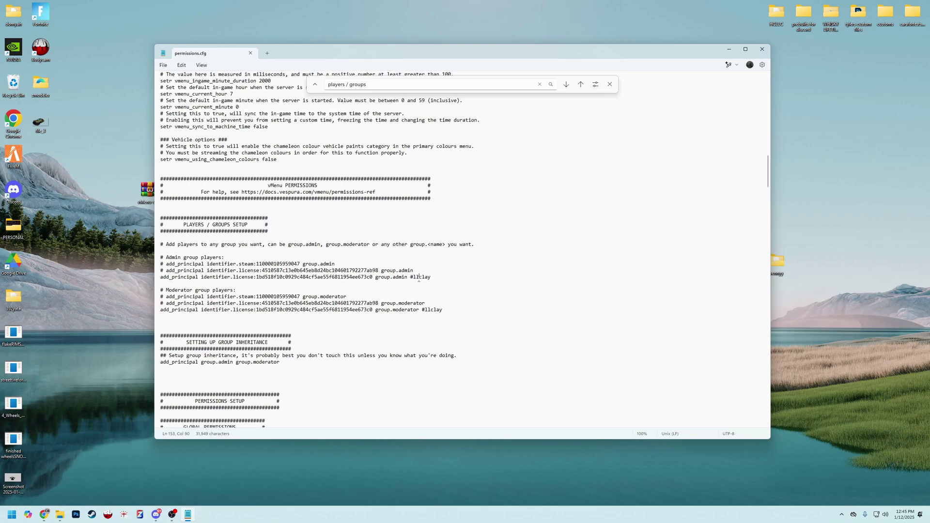
pyautogui.click(421, 278)
pyautogui.moveTo(170, 278); pyautogui.dragTo(437, 275)
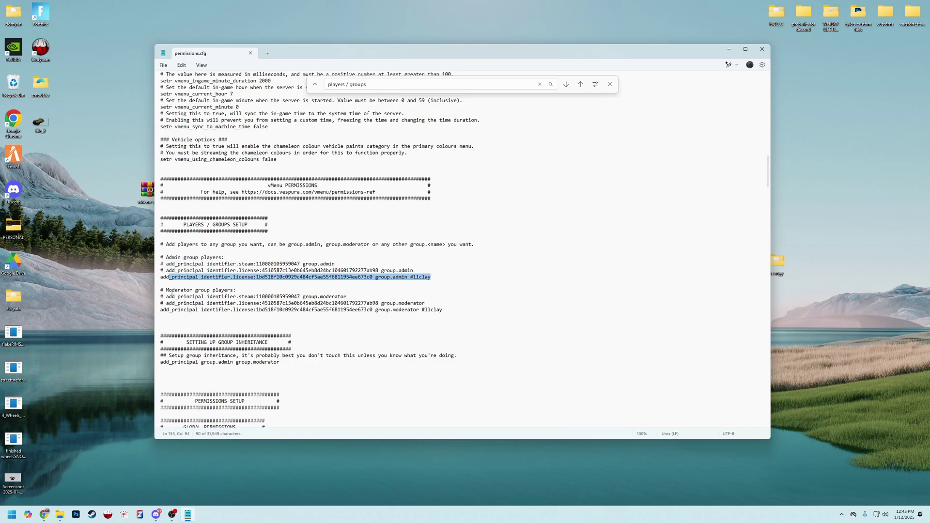
pyautogui.moveTo(166, 291); pyautogui.dragTo(237, 291)
pyautogui.moveTo(161, 278); pyautogui.dragTo(428, 282)
pyautogui.moveTo(162, 311)
pyautogui.mouseDown()
pyautogui.moveTo(442, 310)
pyautogui.moveTo(414, 311)
pyautogui.mouseUp()
pyautogui.click(427, 311)
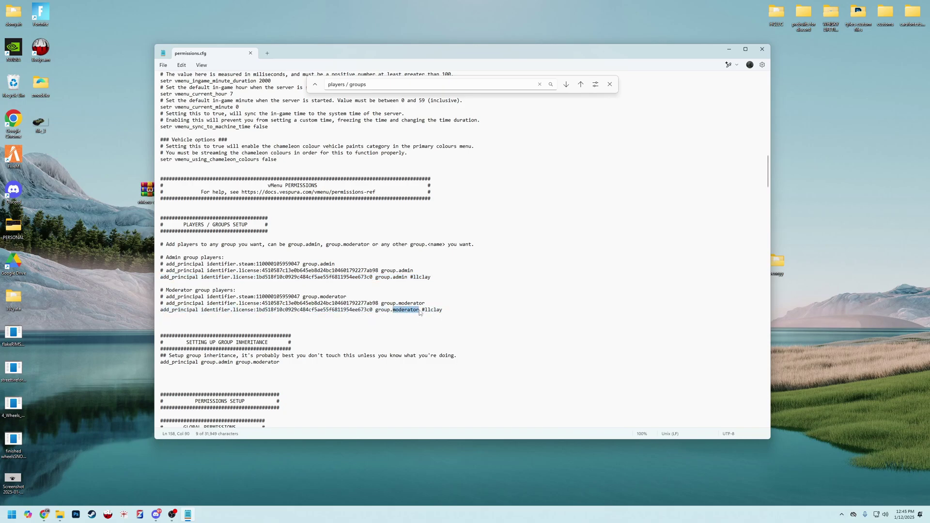
pyautogui.scroll(-3, 296, 304)
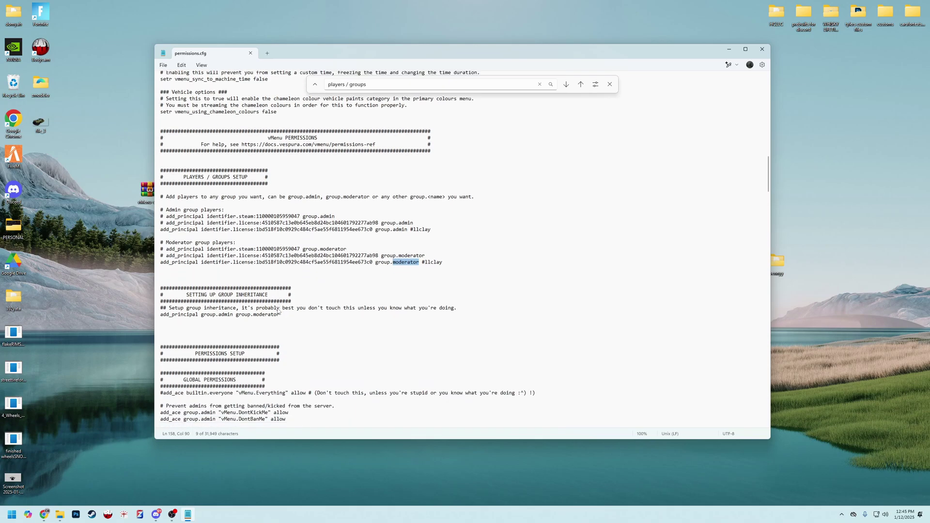
pyautogui.scroll(2, 278, 310)
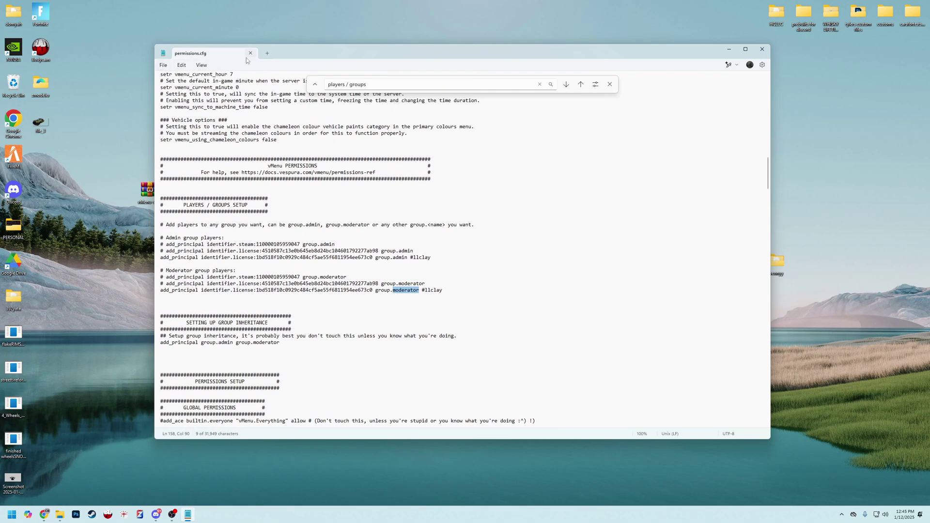
# Step: Save permissions.cfg via File > Save and close it
pyautogui.click(163, 65)
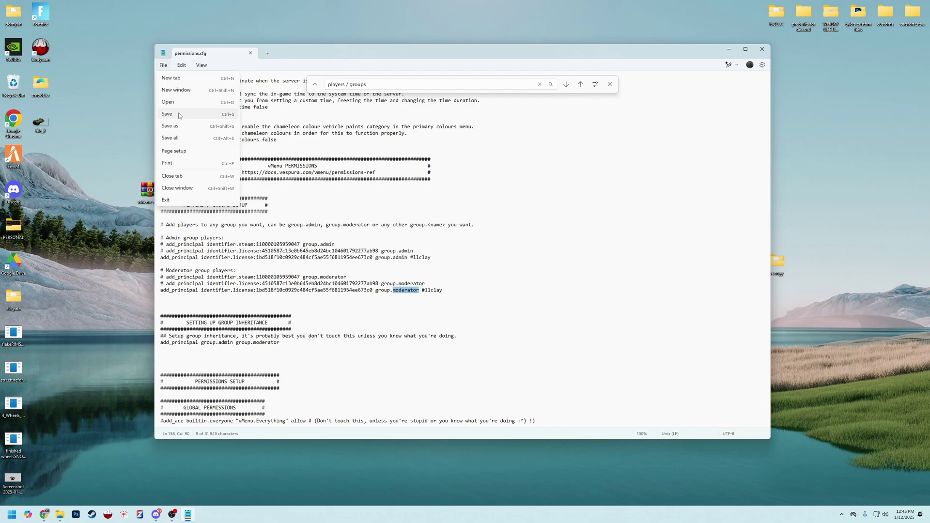
pyautogui.click(179, 115)
pyautogui.click(250, 54)
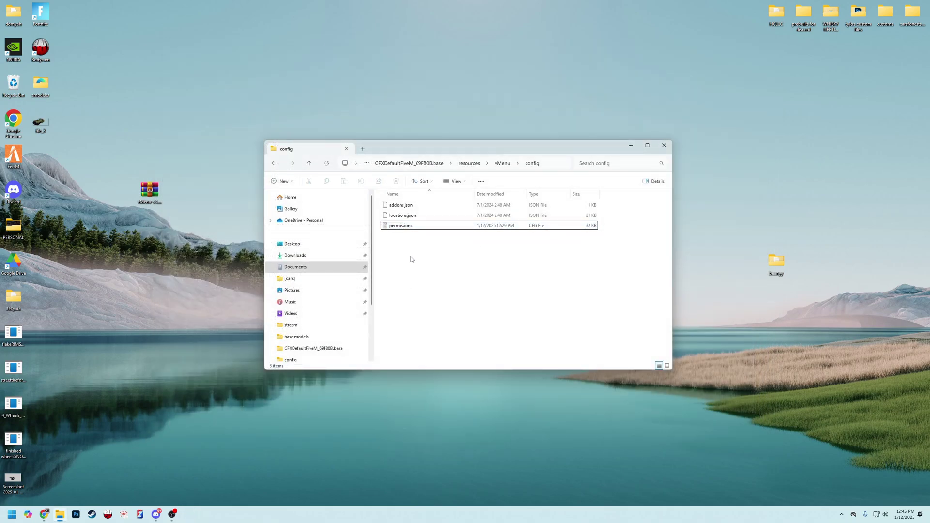
# Step: Go up with Alt+Up to the base folder and reopen server.cfg in Notepad
pyautogui.hotkey('alt', 'Up')
pyautogui.hotkey('alt', 'Up')
pyautogui.hotkey('alt', 'Up')
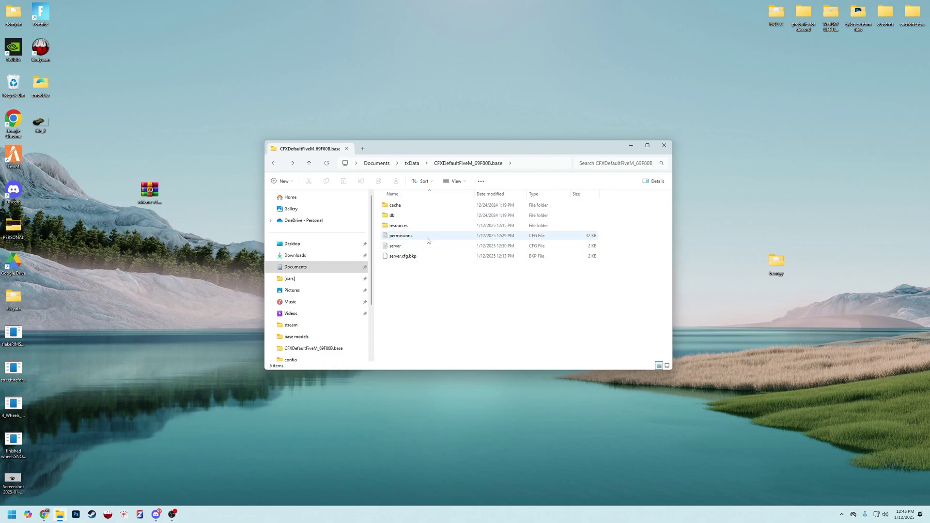
pyautogui.click(416, 237)
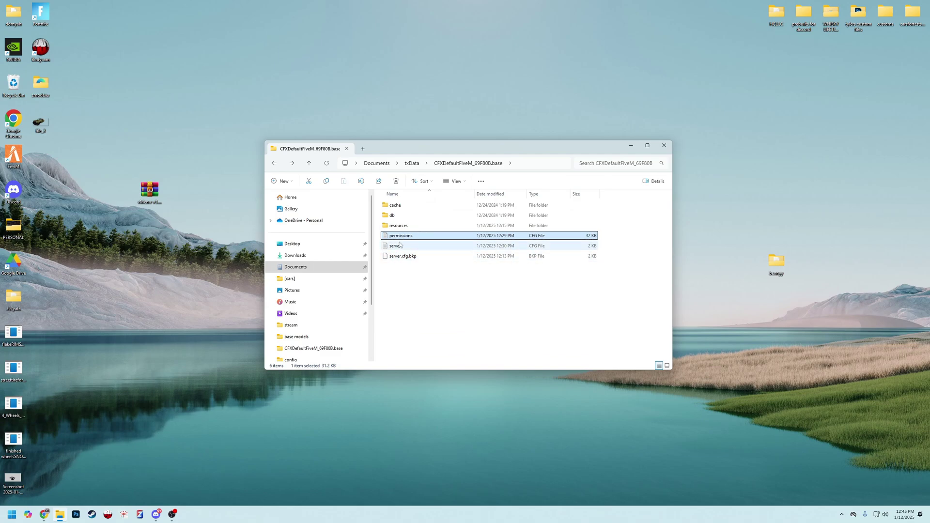
pyautogui.doubleClick(400, 245)
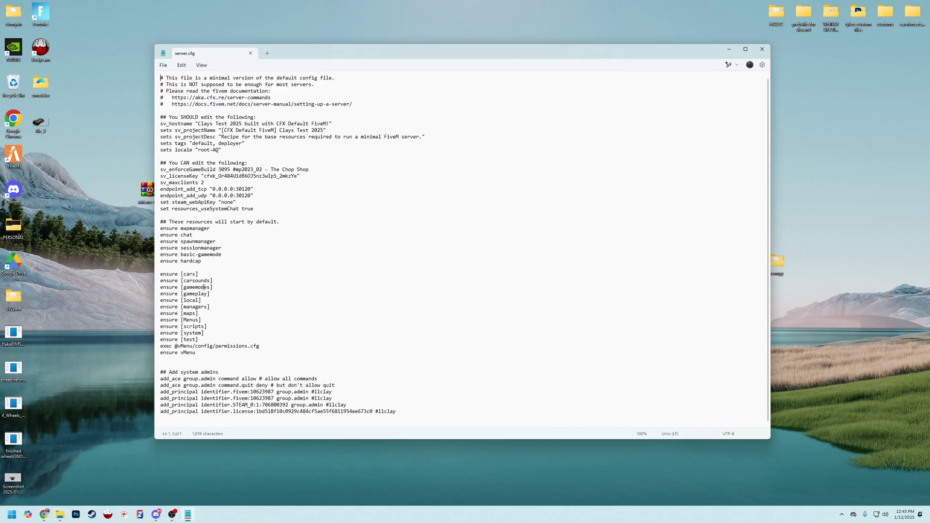
pyautogui.tripleClick(159, 347)
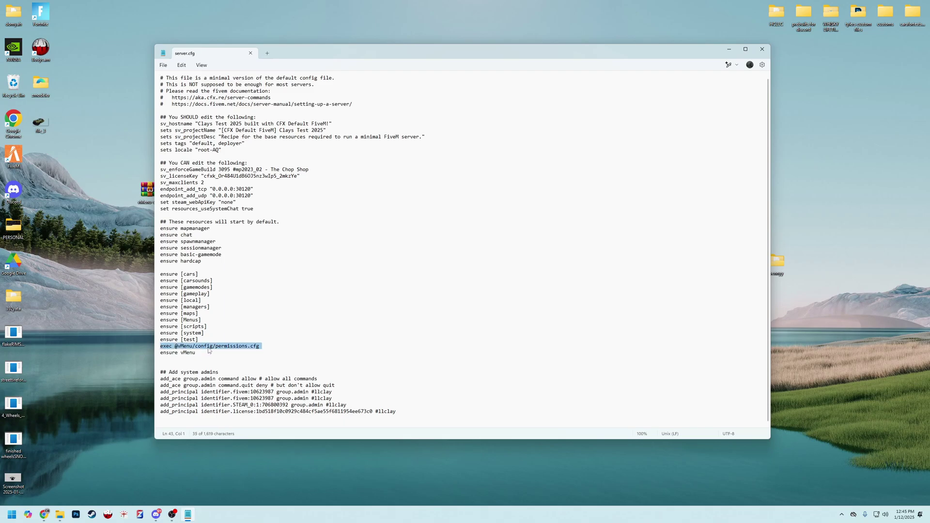
pyautogui.moveTo(333, 55); pyautogui.dragTo(332, 323)
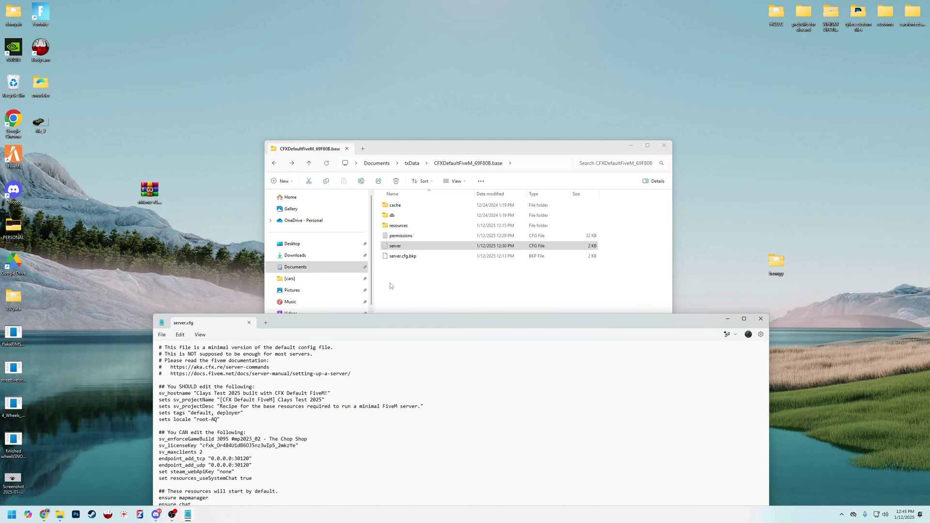
pyautogui.moveTo(389, 325)
pyautogui.mouseDown()
pyautogui.moveTo(381, 186)
pyautogui.moveTo(408, 66)
pyautogui.moveTo(418, 66)
pyautogui.mouseUp()
# Step: Check that the ensure vMenu line follows it, then close server.cfg
pyautogui.click(241, 363)
pyautogui.tripleClick(240, 364)
pyautogui.click(240, 366)
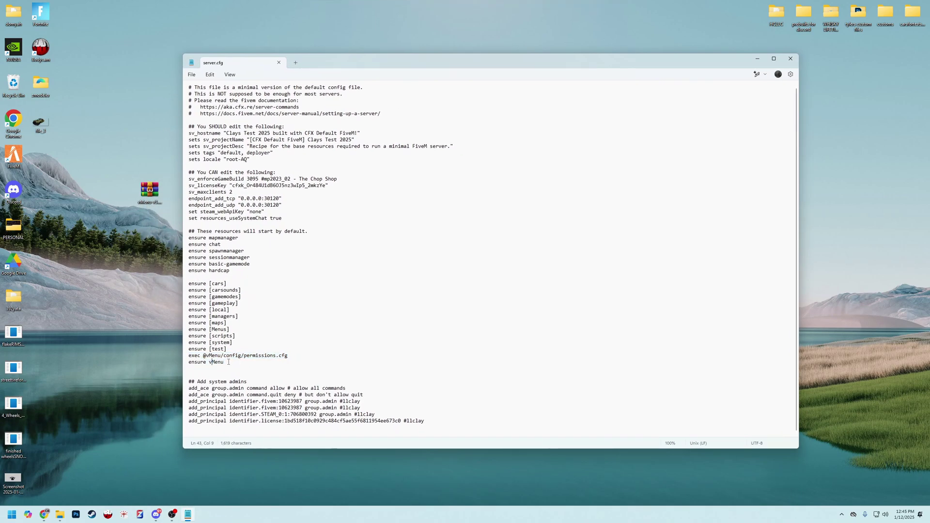
pyautogui.click(279, 62)
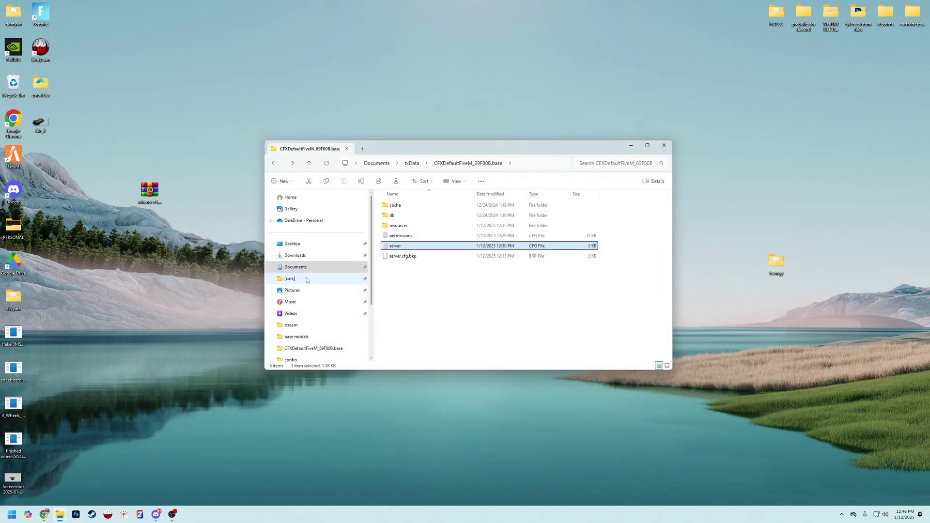
# Step: Run start_7290_default from Documents, dismiss the Node.js fatal error, and search Start for fivem
pyautogui.click(295, 267)
pyautogui.doubleClick(416, 346)
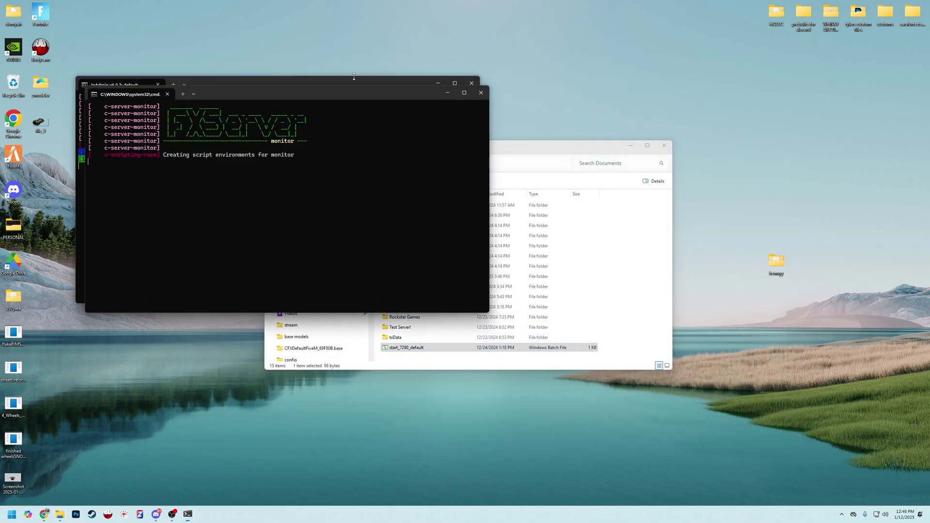
pyautogui.click(472, 87)
pyautogui.click(915, 4)
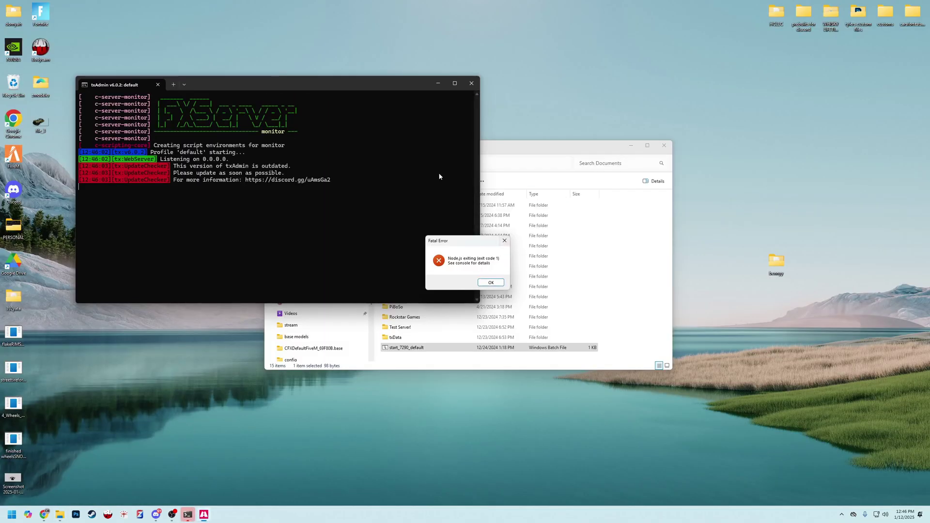
pyautogui.click(490, 282)
pyautogui.moveTo(306, 83); pyautogui.dragTo(440, 55)
pyautogui.press('super')
pyautogui.write('fiv')
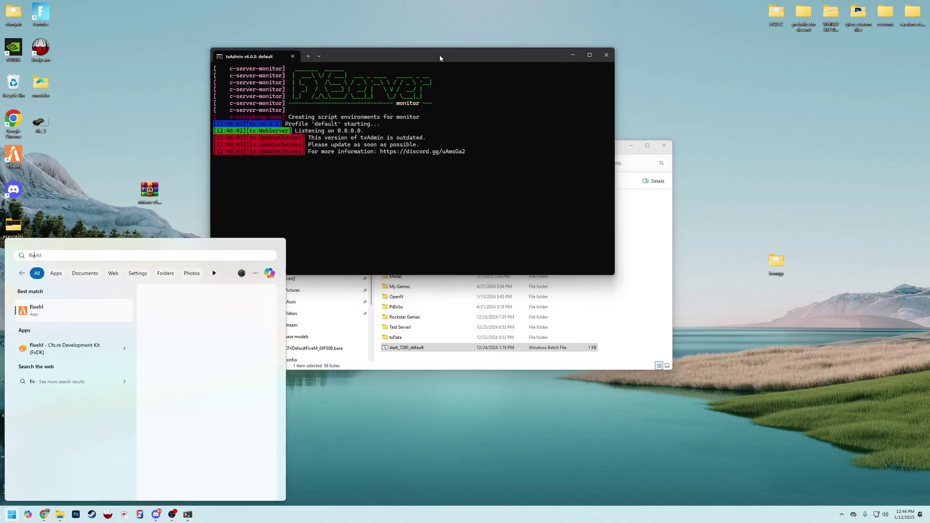
pyautogui.write('em')
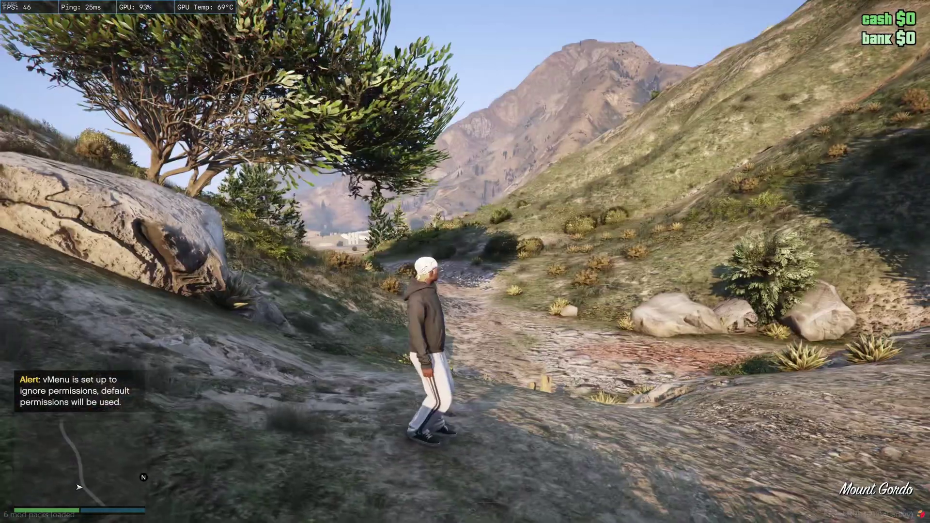
# Step: In vMenu, switch the Time Options presets to set 18:00, then go to Weather Options
pyautogui.press('m')
pyautogui.press('Down')
pyautogui.press('Down')
pyautogui.press('Down')
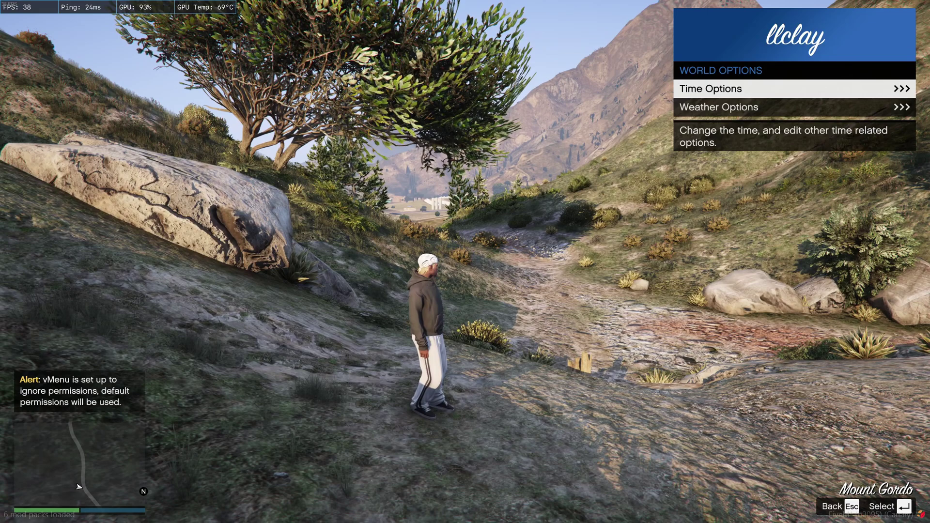
pyautogui.press('Return')
pyautogui.press('Down')
pyautogui.press('Down')
pyautogui.press('Down')
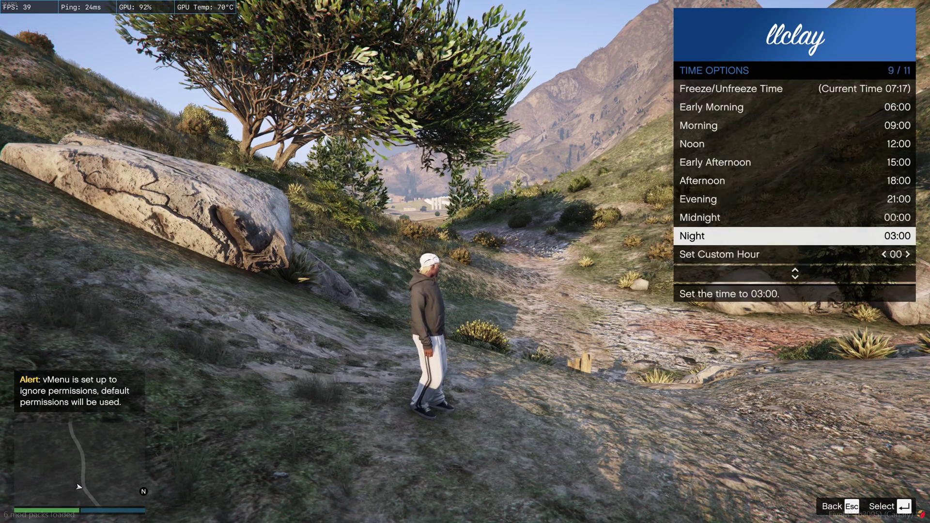
pyautogui.press('Up')
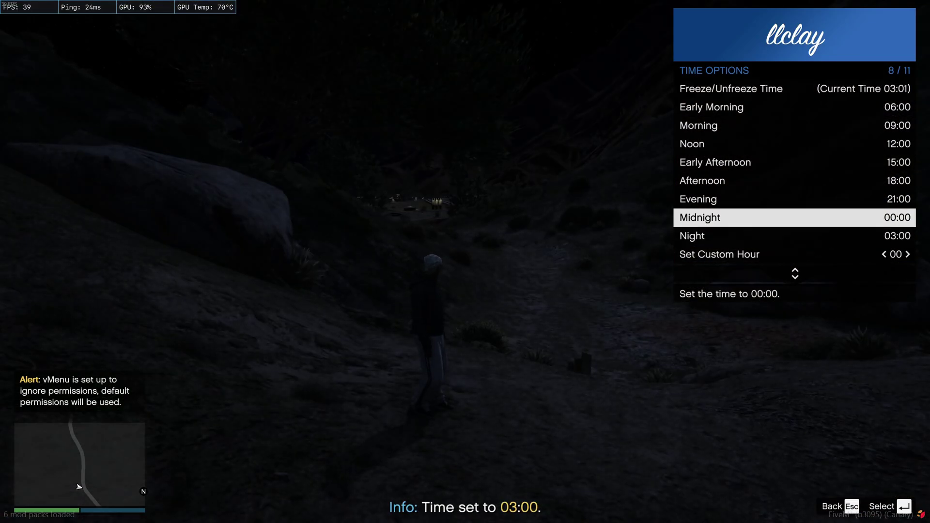
pyautogui.press('Escape')
pyautogui.press('Down')
pyautogui.press('Return')
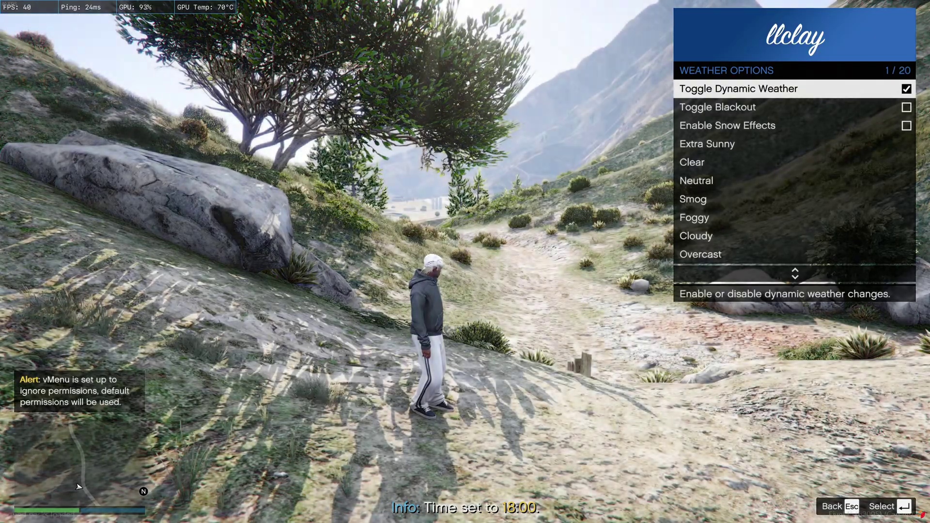